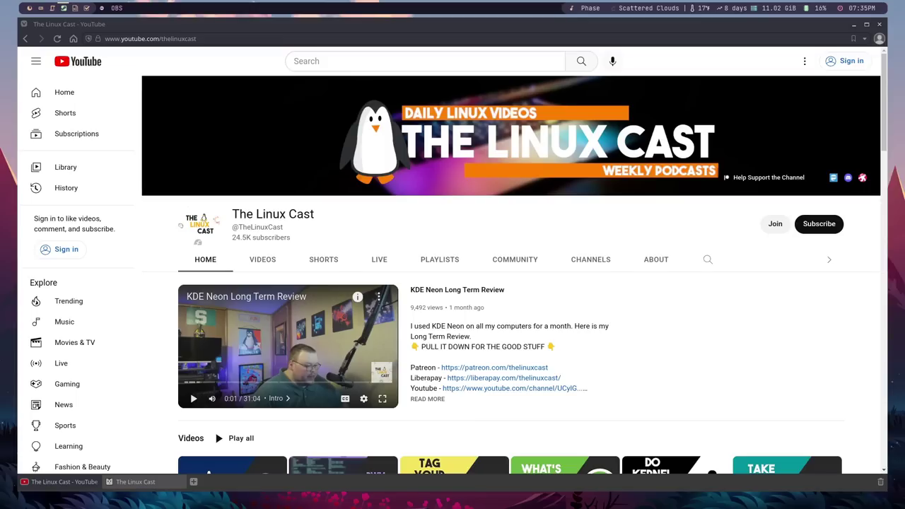
- Open Quick Commands and look through the available commands from New Window down to Keyboard Cheat Sheet, closing the list when done
key("F2")
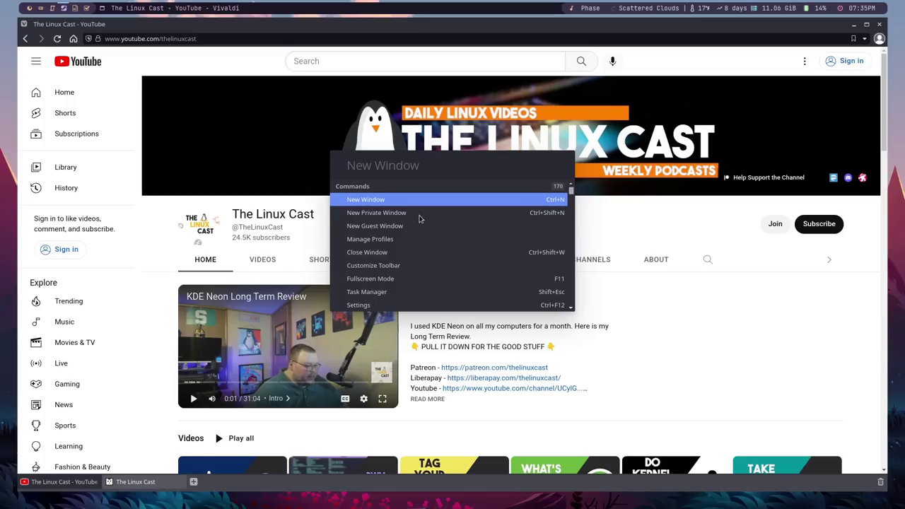
key("Down")
key("Down")
key("Down")
key("Down")
key("Down")
key("Down")
key("Down")
key("Down")
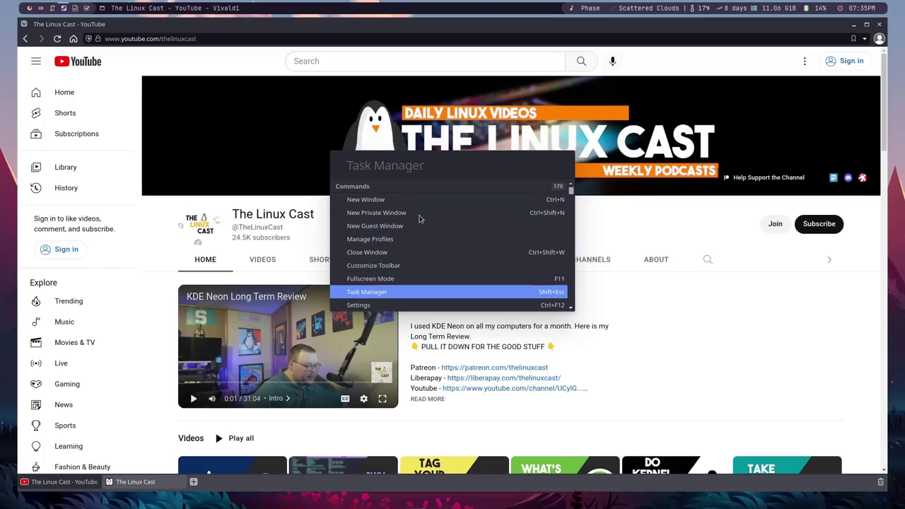
key("Down")
key("Down")
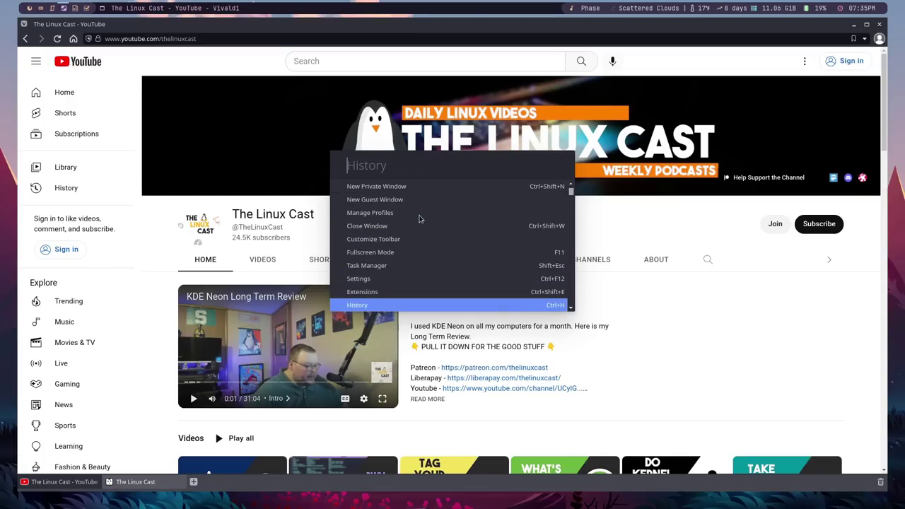
key("Down")
key("Down")
key("Down")
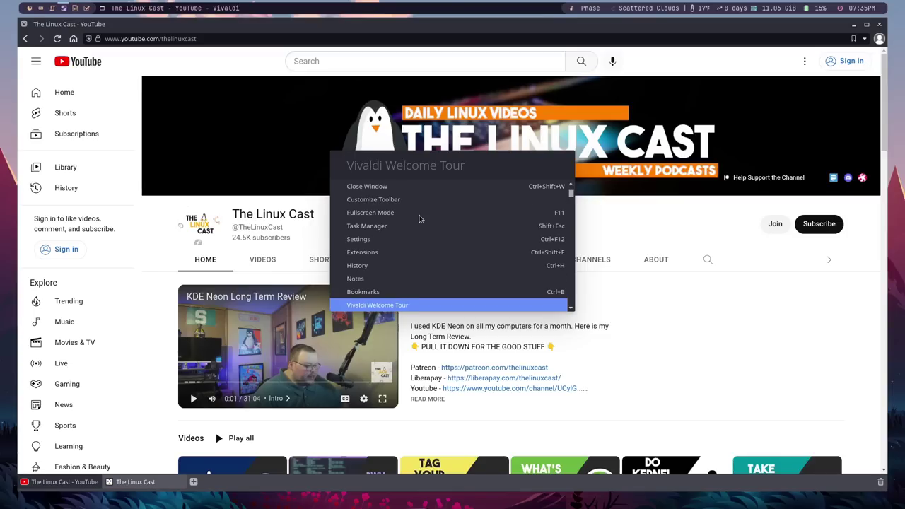
key("Down")
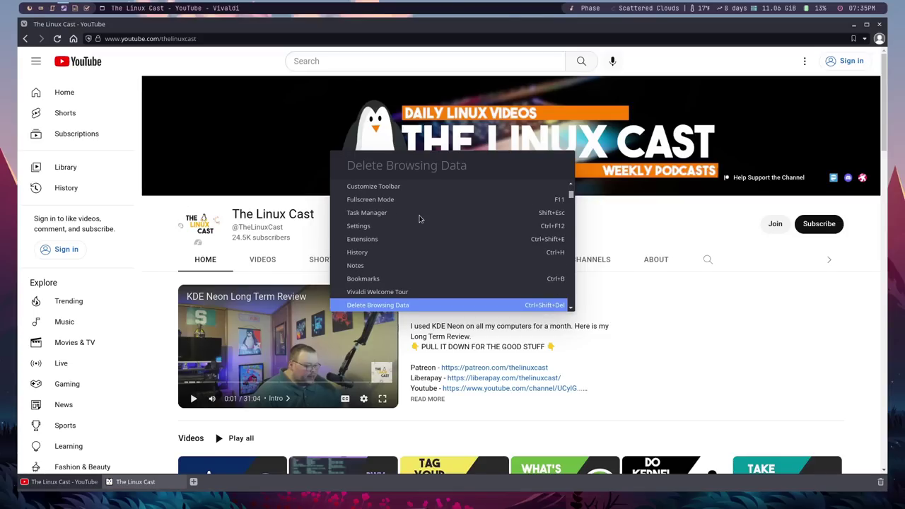
key("Down")
key("Down")
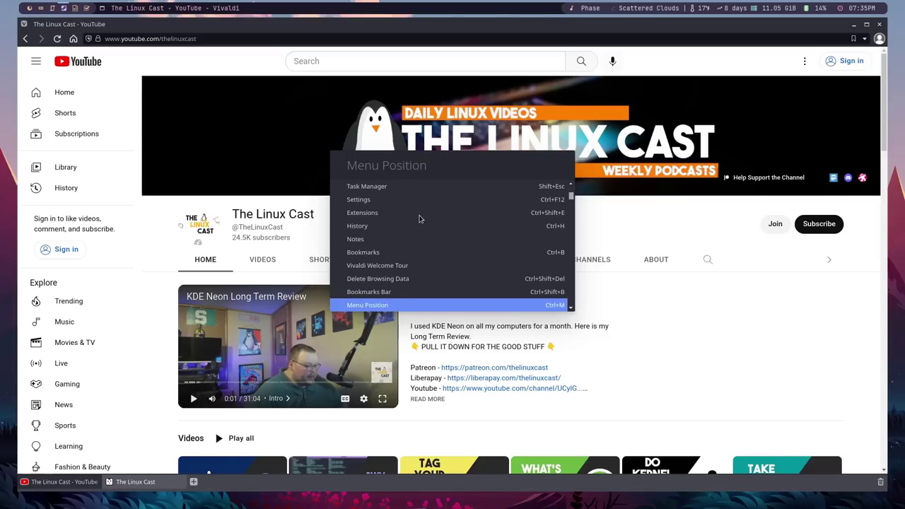
key("Down")
key("Down")
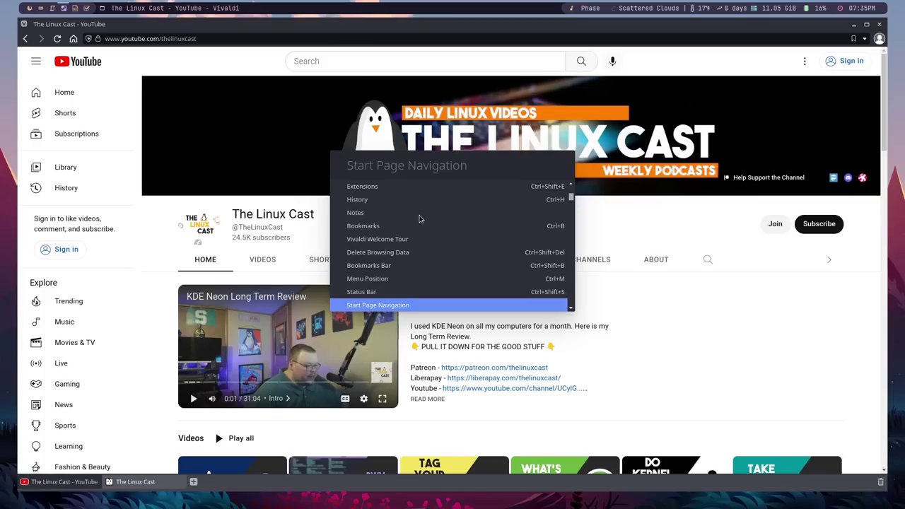
key("Down")
key("Down")
key("Down")
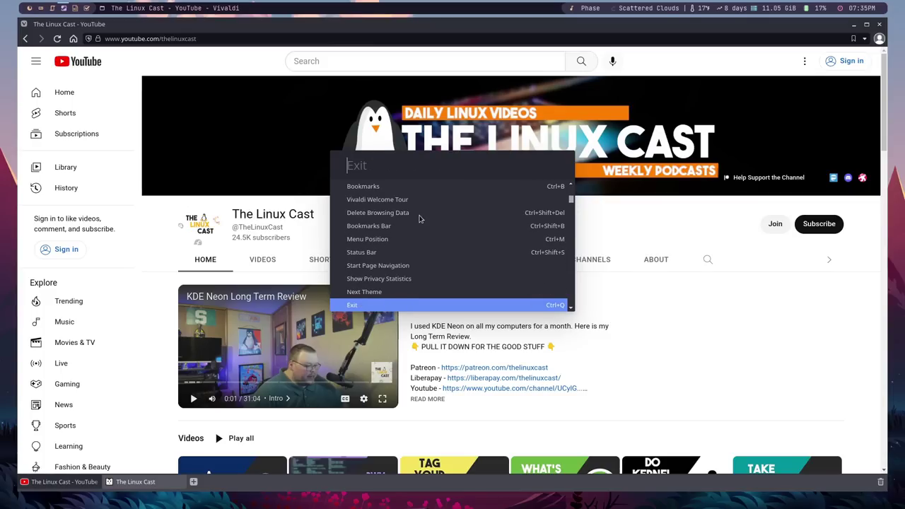
key("Down")
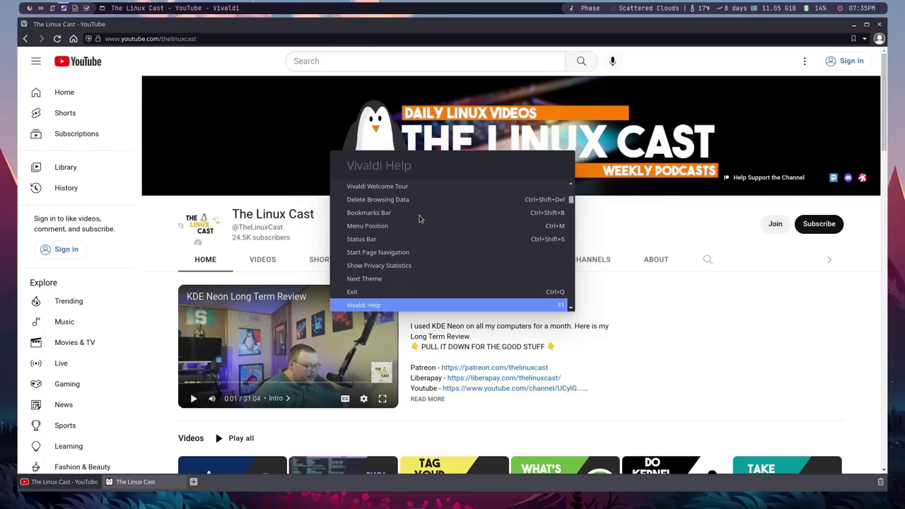
key("Down")
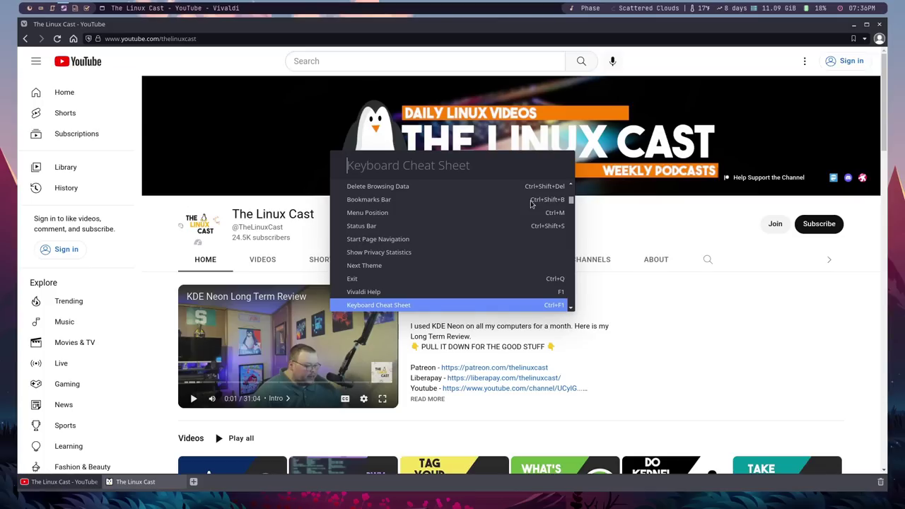
left_click(776, 305)
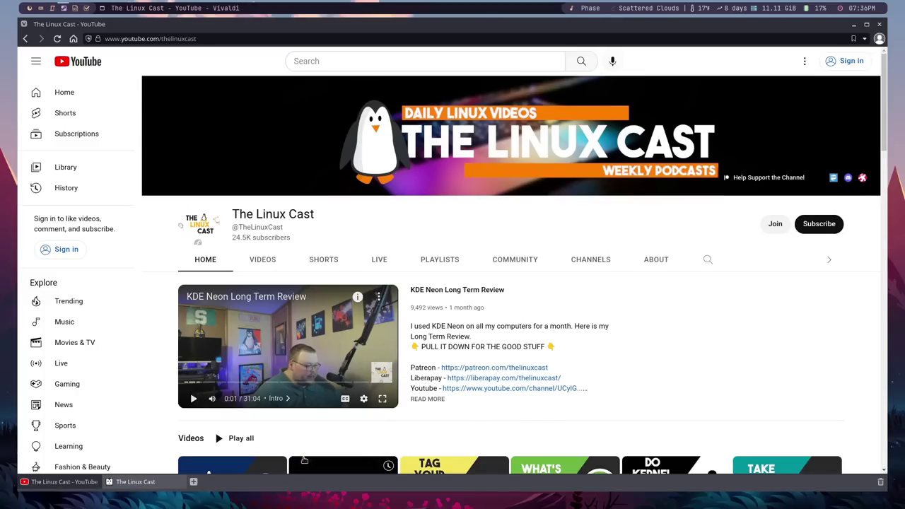
- Open a terminal window tiled beside the browser and close it again
key("super+Return")
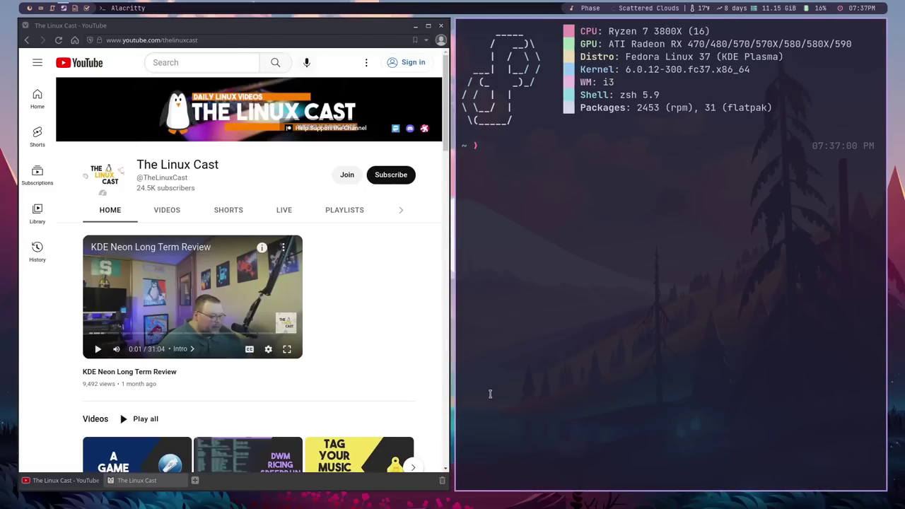
key("super+shift+q")
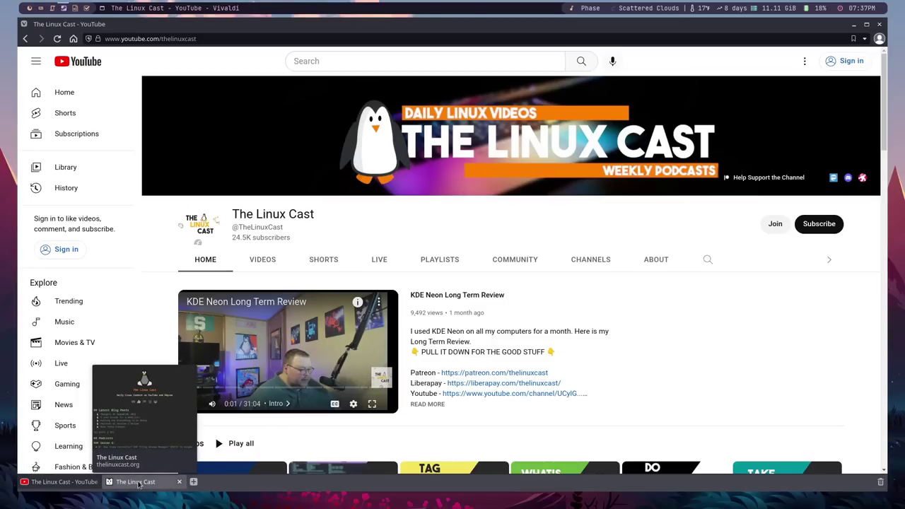
- Tile the Linux Cast YouTube tab and the thelinuxcast.org tab side by side within the browser window
left_click(138, 484)
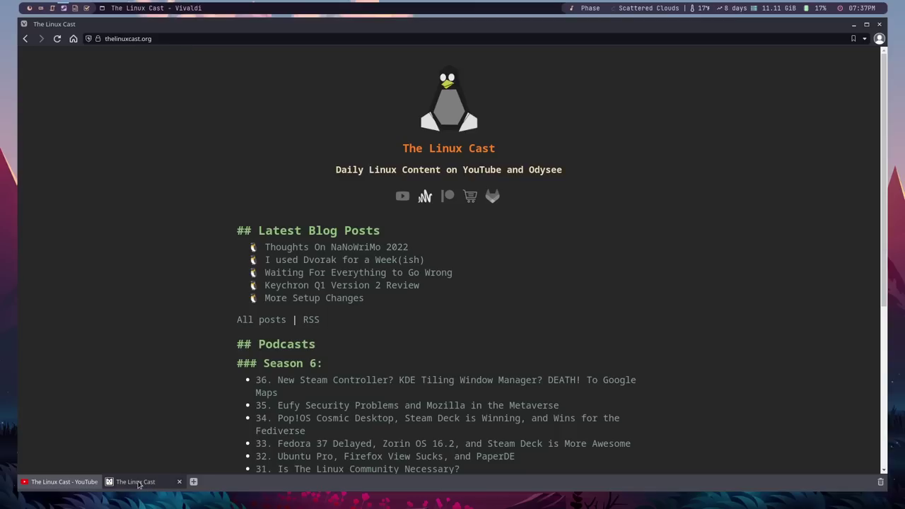
left_click(70, 485, "ctrl")
right_click(69, 486)
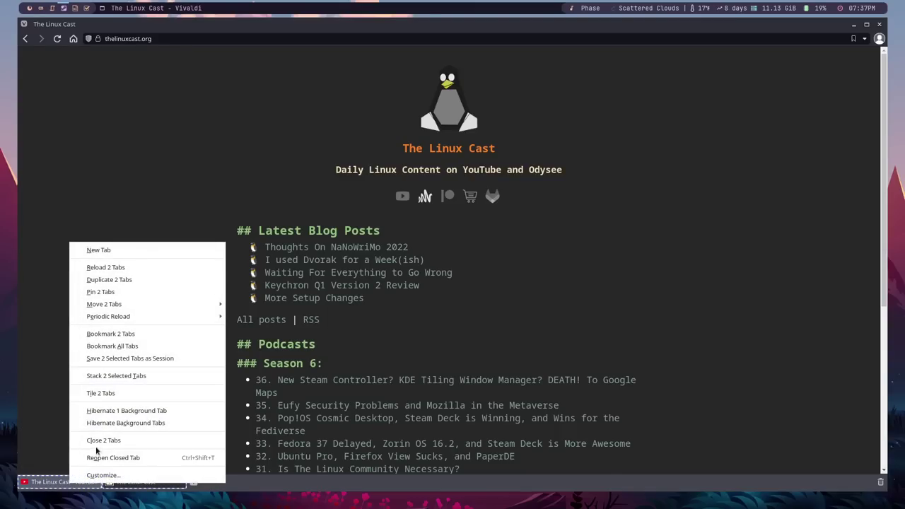
left_click(106, 394)
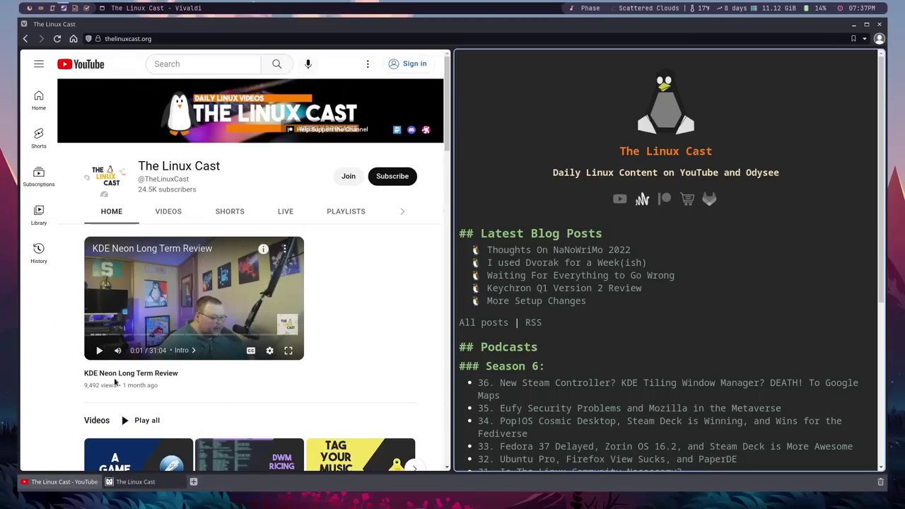
scroll(560, 232, "down", 3)
scroll(560, 232, "up", 3)
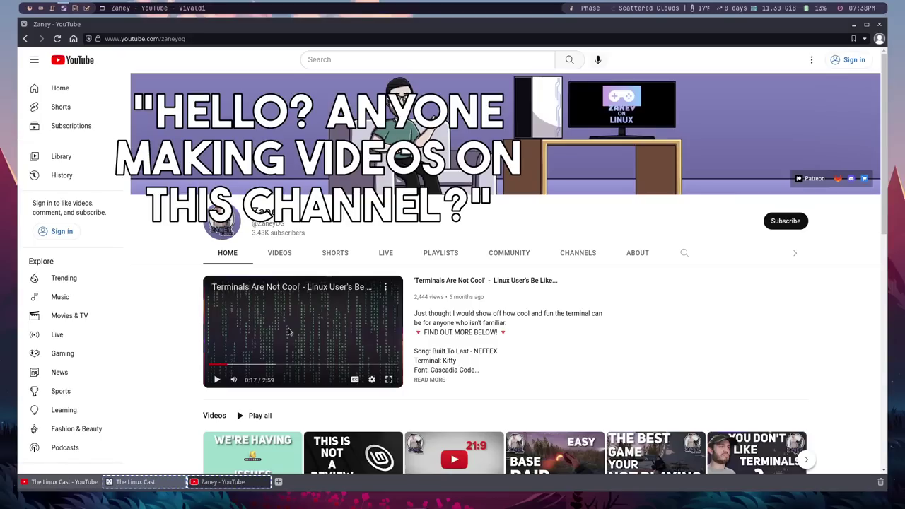
- Return to the tiled Linux Cast tabs and review the Appearance, Themes, Tabs and Panel pages of the browser settings
left_click(60, 484)
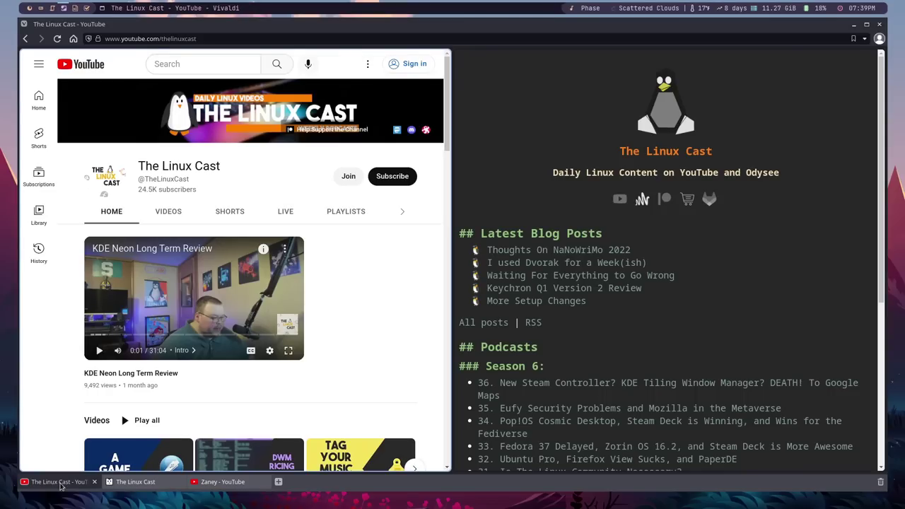
key("ctrl+F12")
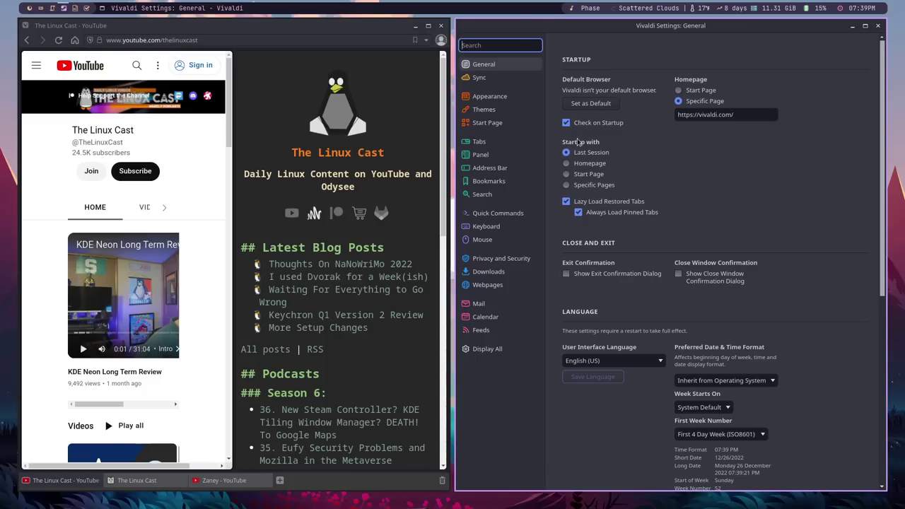
key("Tab")
left_click(499, 102)
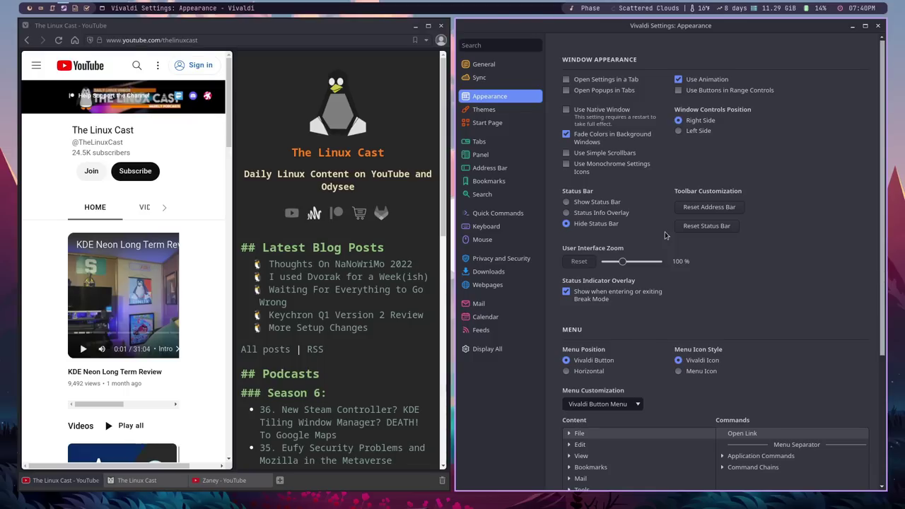
left_click(496, 110)
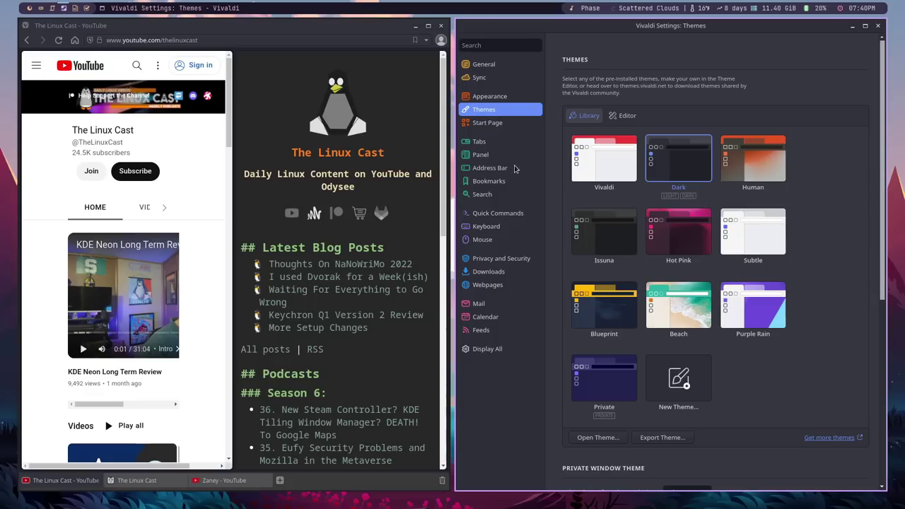
left_click(488, 143)
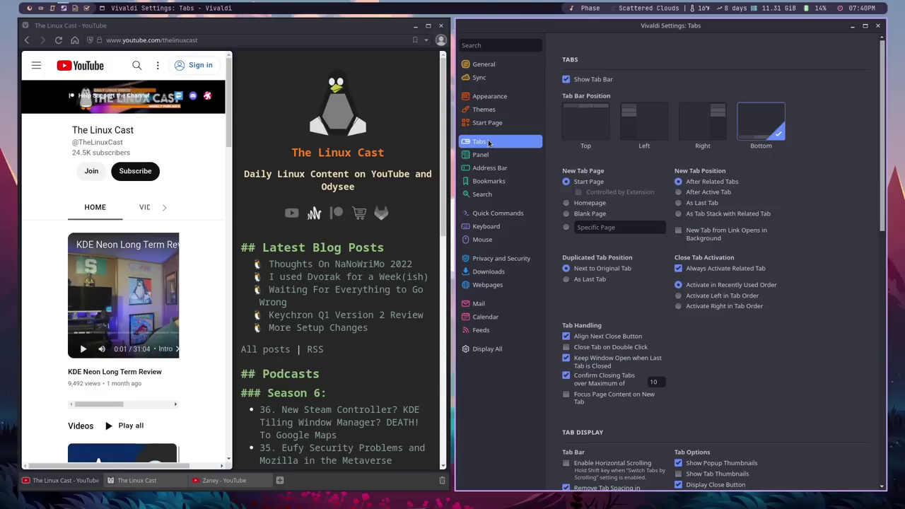
left_click(487, 155)
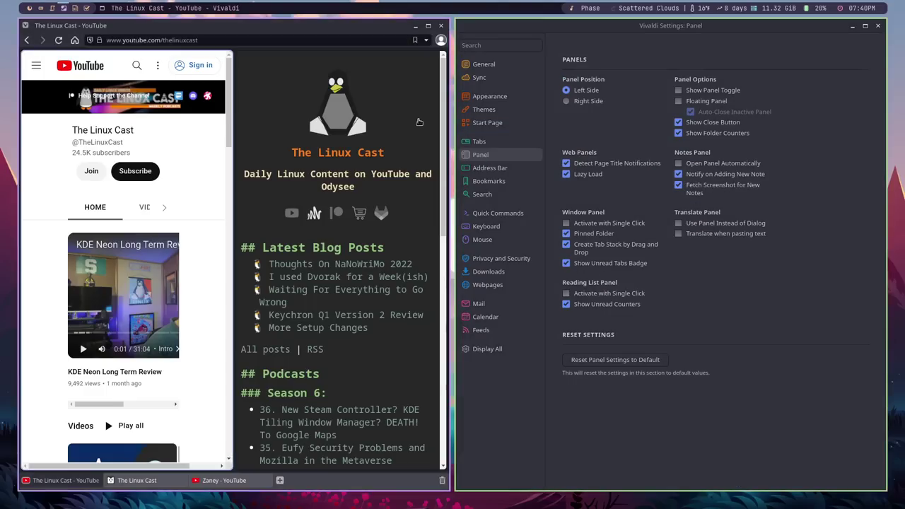
- Set the address bar position to Bottom in the Address Bar settings
left_click(500, 169)
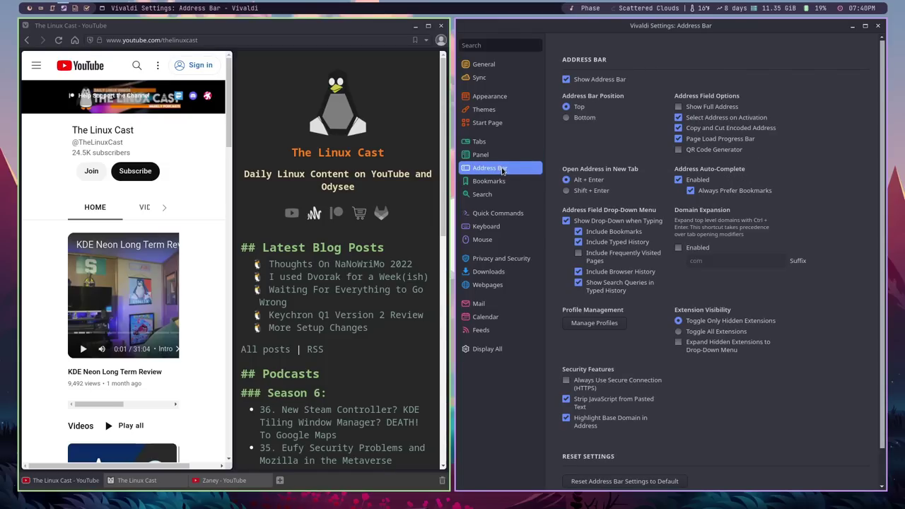
left_click(566, 118)
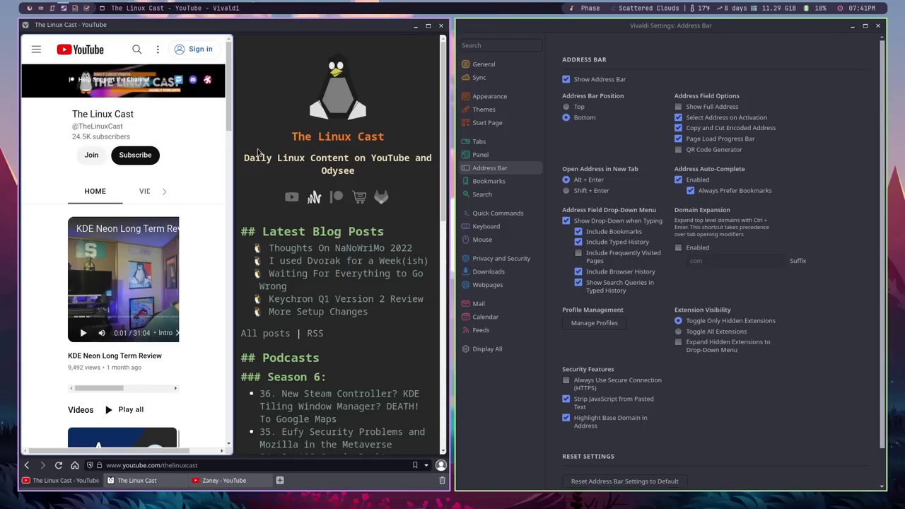
- Review the Quick Commands settings, and bring up and dismiss the command list over the web page
left_click(498, 213)
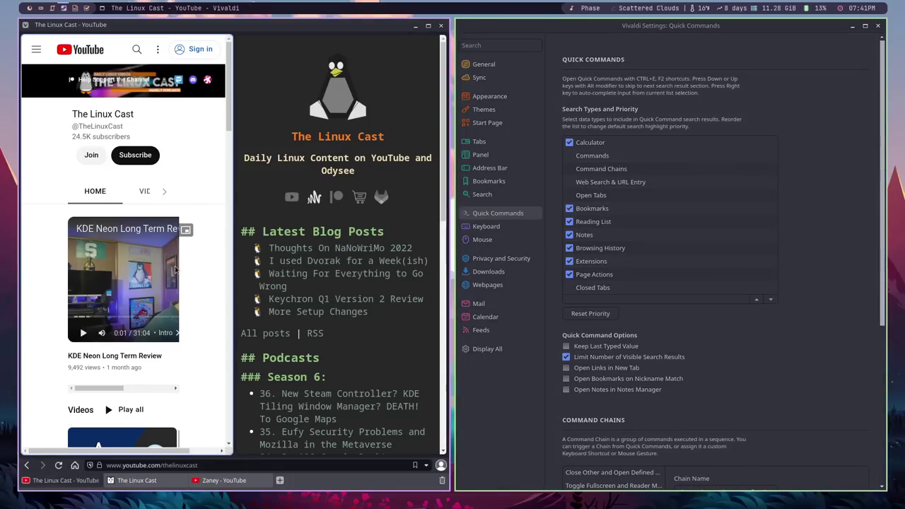
key("F2")
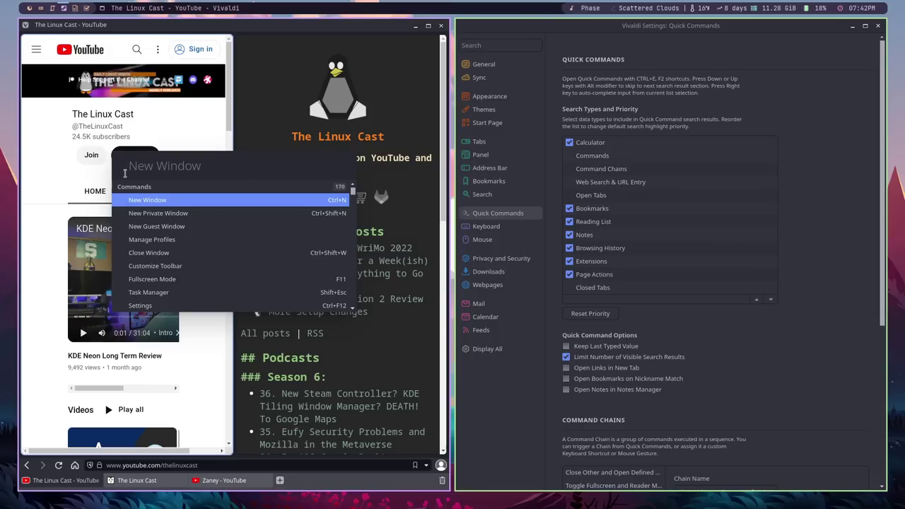
key("Escape")
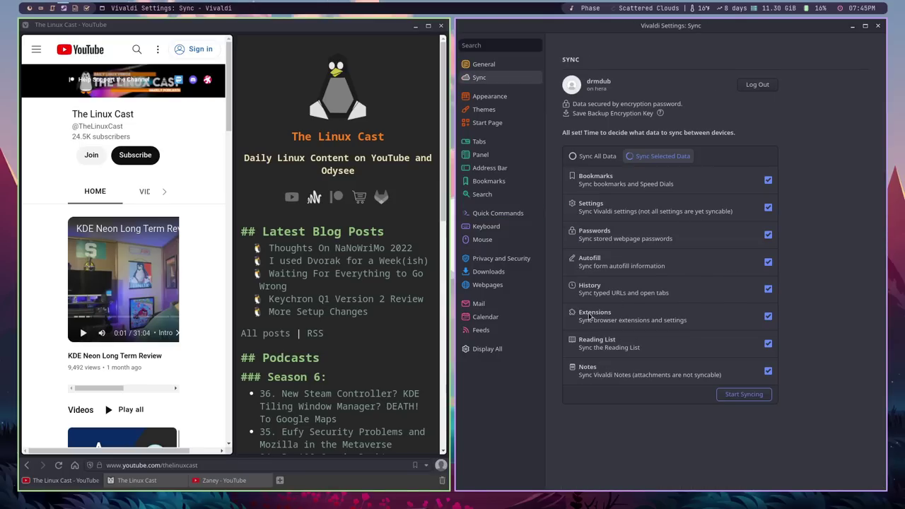
- Close and reopen the browser settings, and examine the Mail, Calendar and Feeds pages
key("ctrl+w")
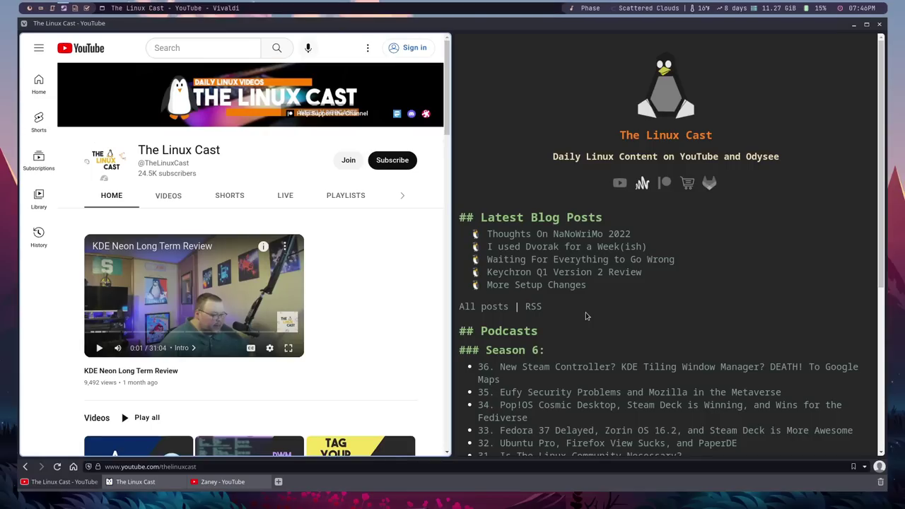
key("ctrl+F12")
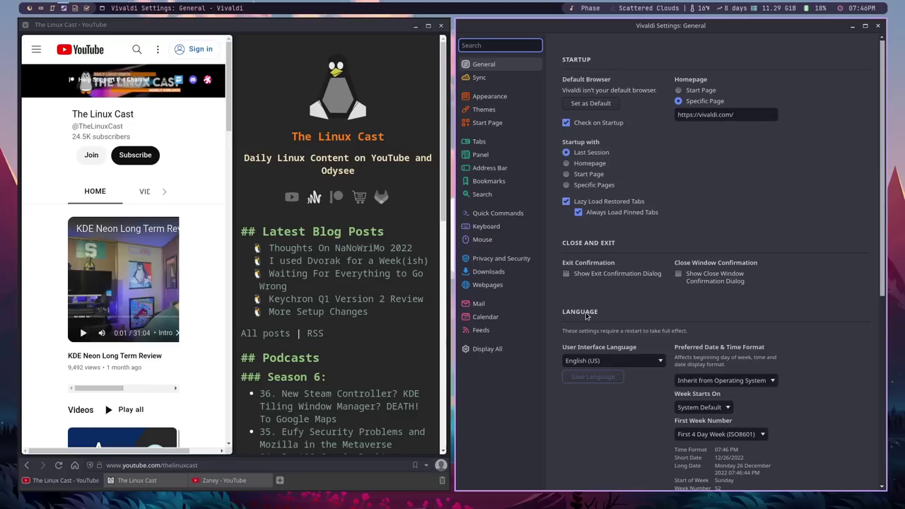
left_click(478, 305)
left_click(486, 317)
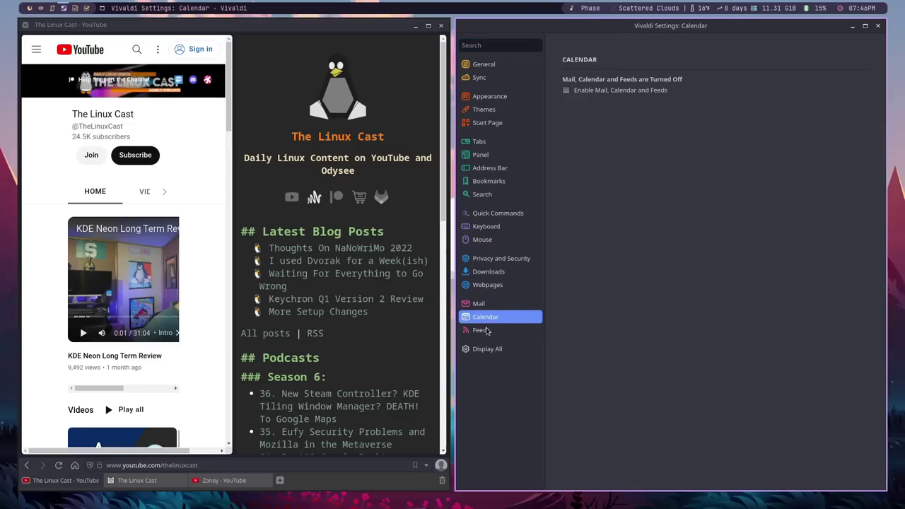
left_click(486, 330)
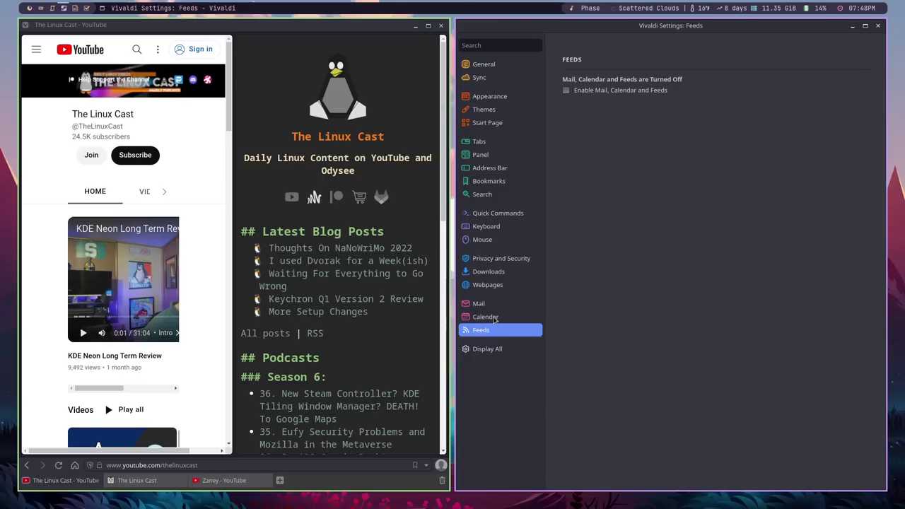
- Try the window controls position on Left Side in the Appearance settings, and restore it to Right Side
left_click(497, 99)
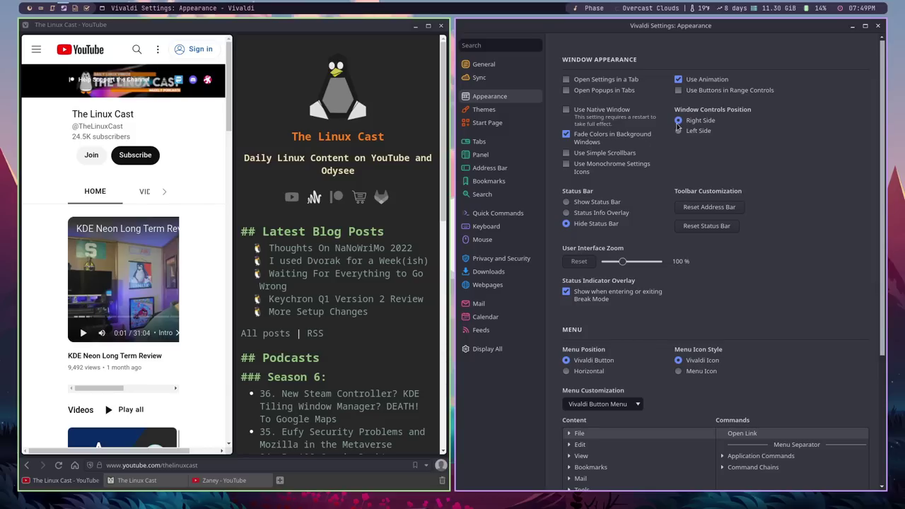
left_click(678, 130)
left_click(678, 121)
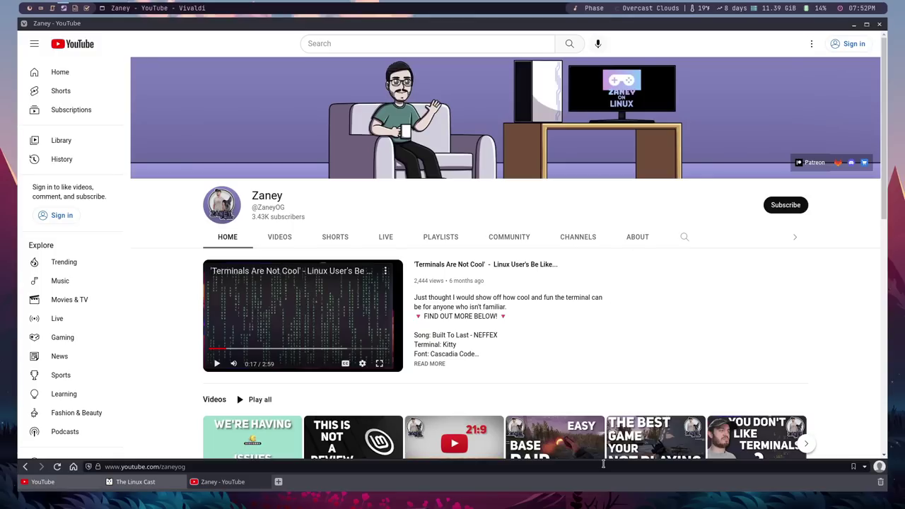
- Switch from the Zaney YouTube page to the open thelinuxcast.org tab
left_click(141, 481)
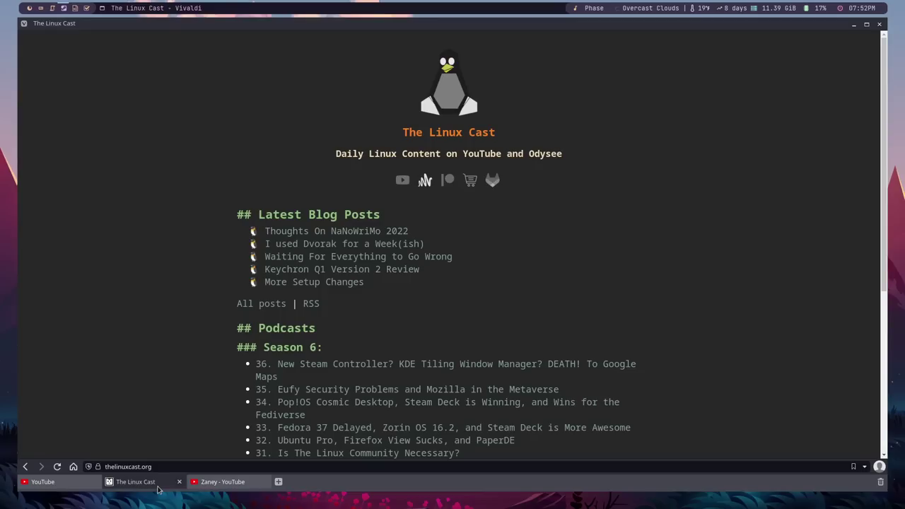
- Stack The Linux Cast and Zaney - YouTube tabs together, and switch to the Zaney page inside the stack
left_click(225, 484, "ctrl")
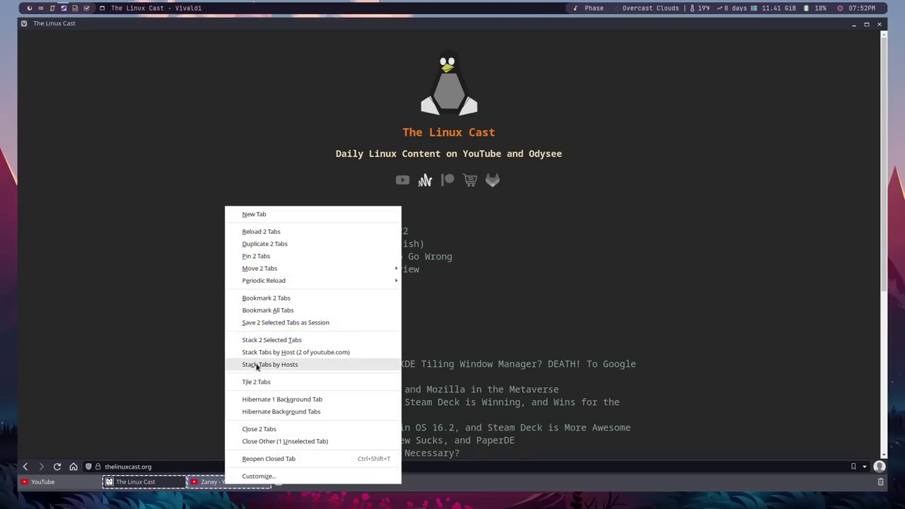
left_click(267, 342)
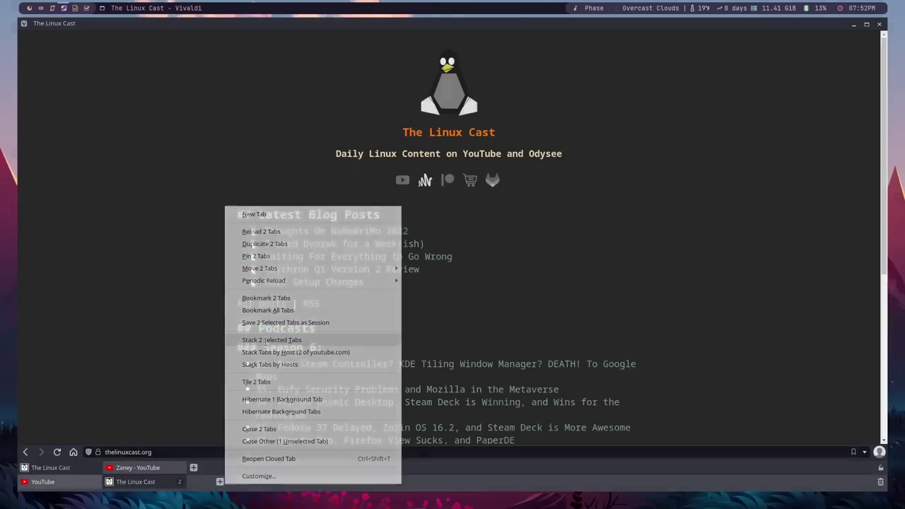
left_click(146, 471)
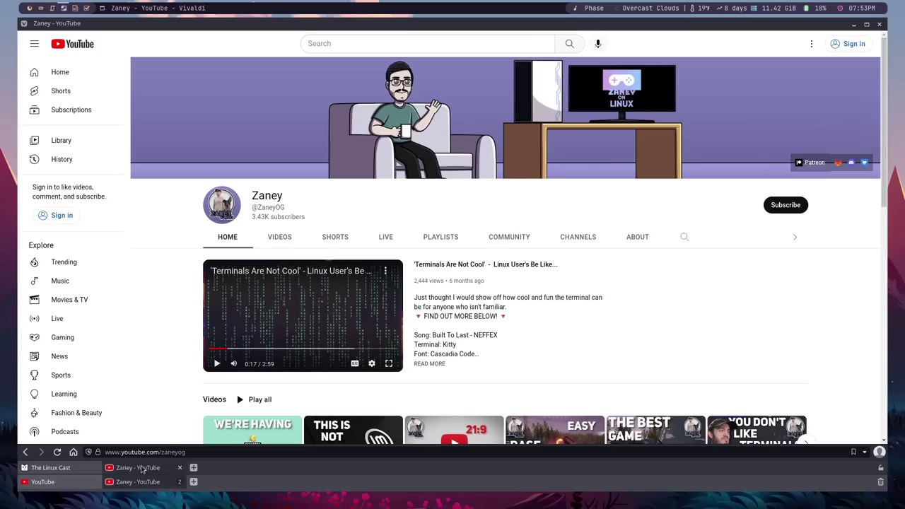
left_click(119, 482)
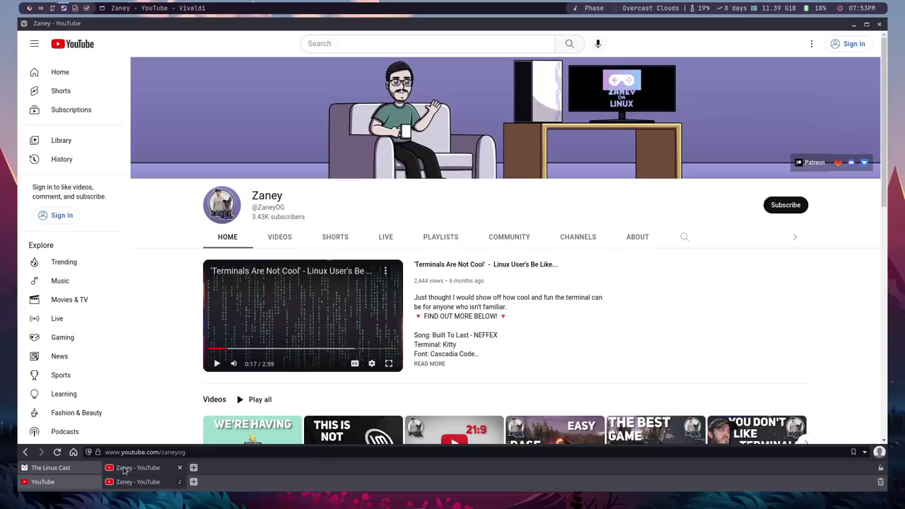
- Remove the Zaney - YouTube tab from its tab stack
left_click(124, 469)
right_click(150, 469)
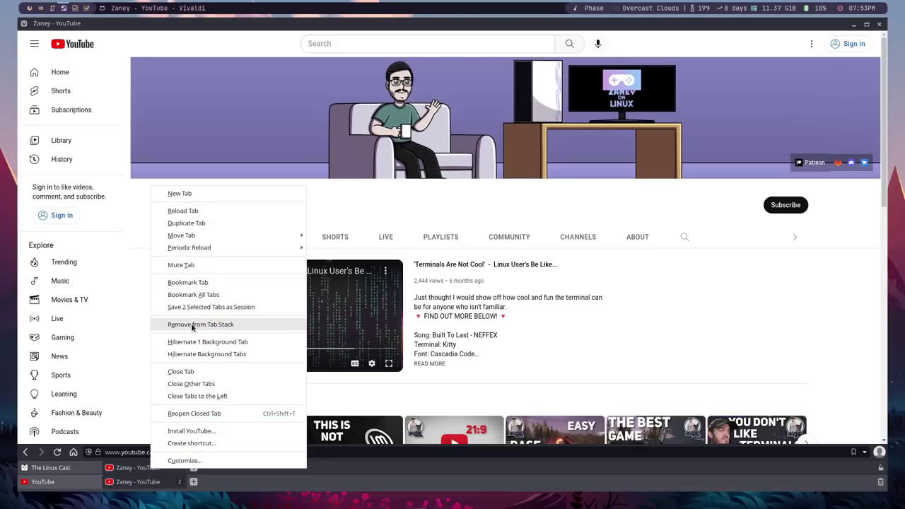
left_click(193, 325)
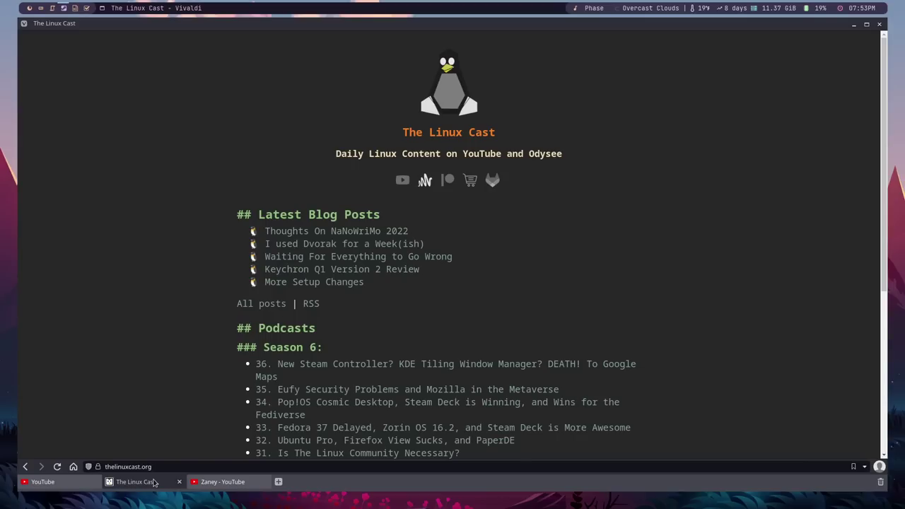
- Switch to the Zaney - YouTube tab and display the periodic reload intervals offered for it
left_click(205, 482)
right_click(204, 481)
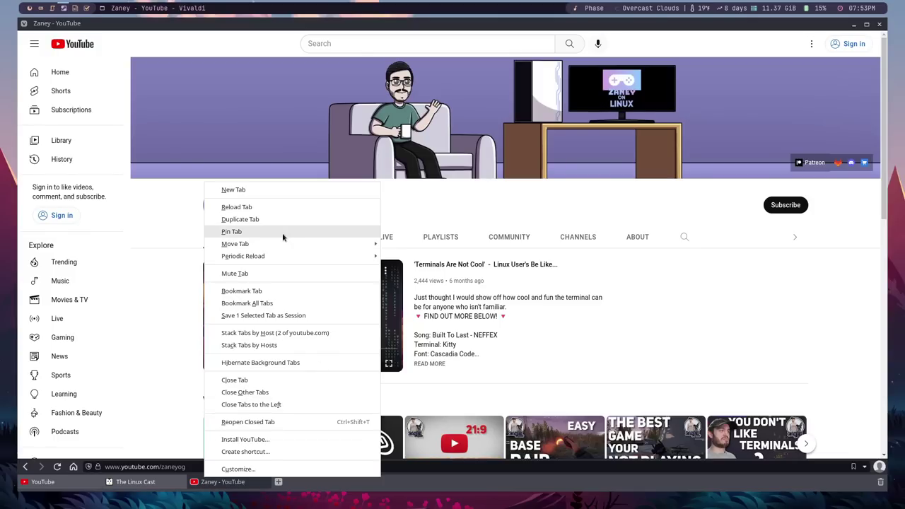
mouse_move(282, 257)
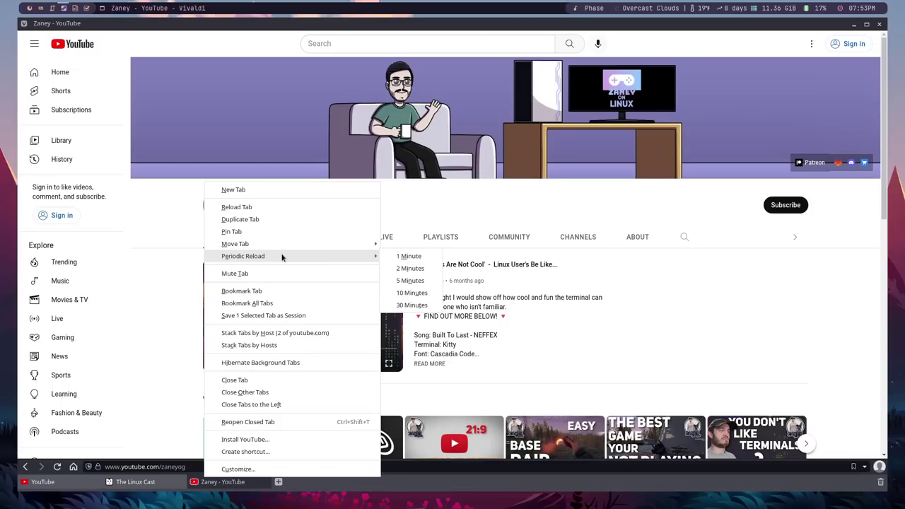